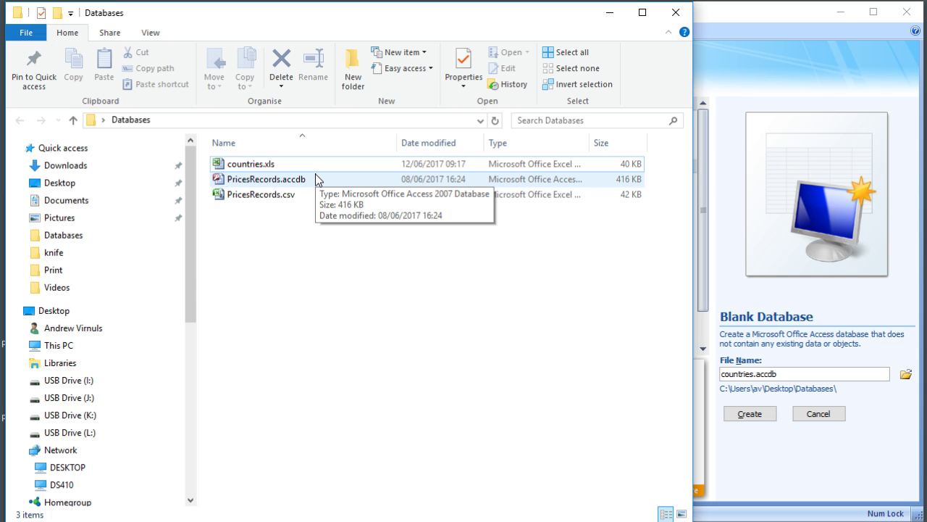
Create the blank database countries.accdb and close the default Table1 without saving it
click(797, 38)
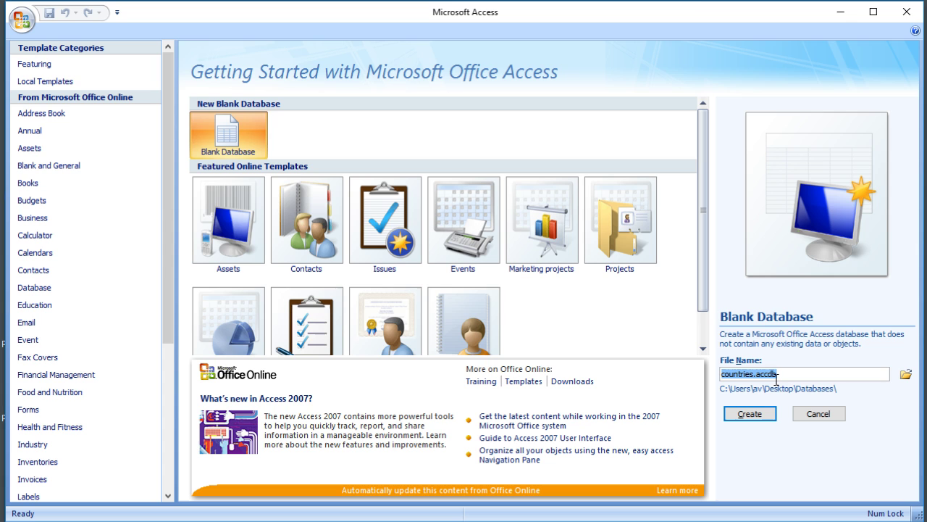
click(750, 414)
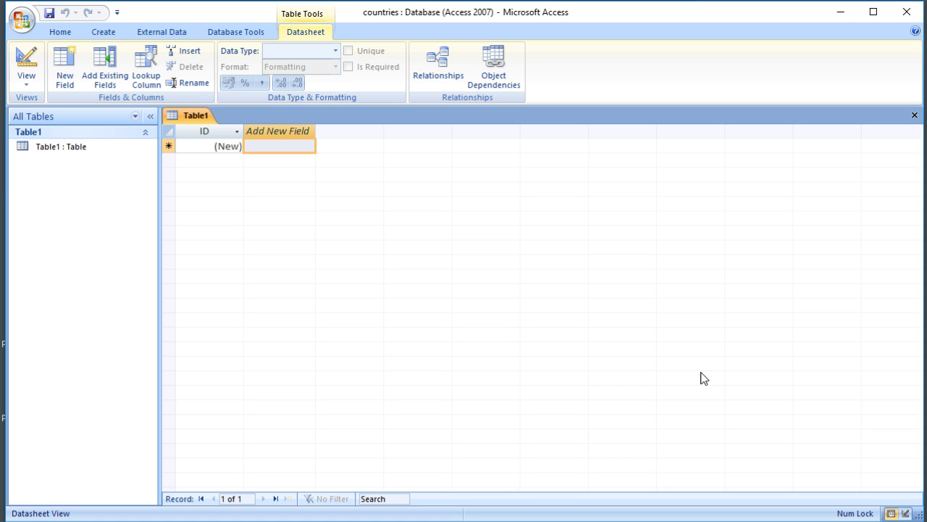
click(915, 116)
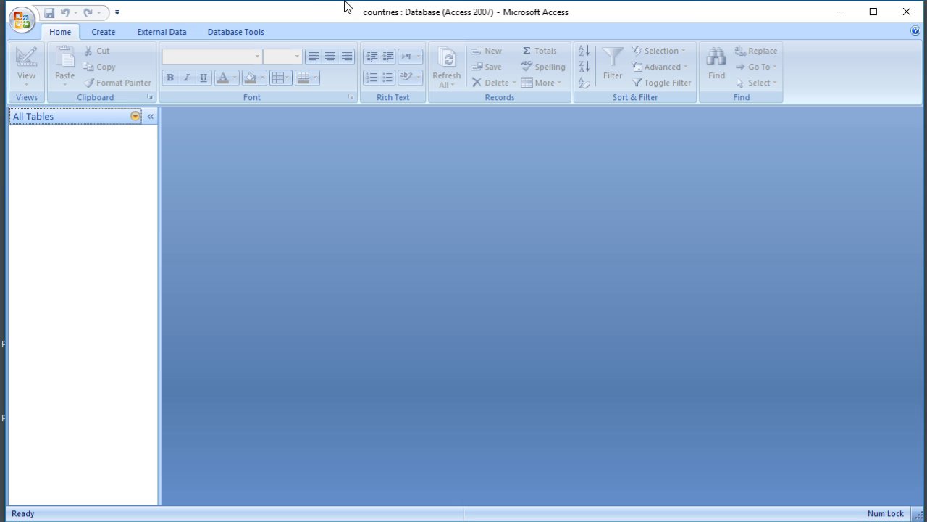
Begin an Excel spreadsheet import from the External Data ribbon and browse for the source file
click(161, 34)
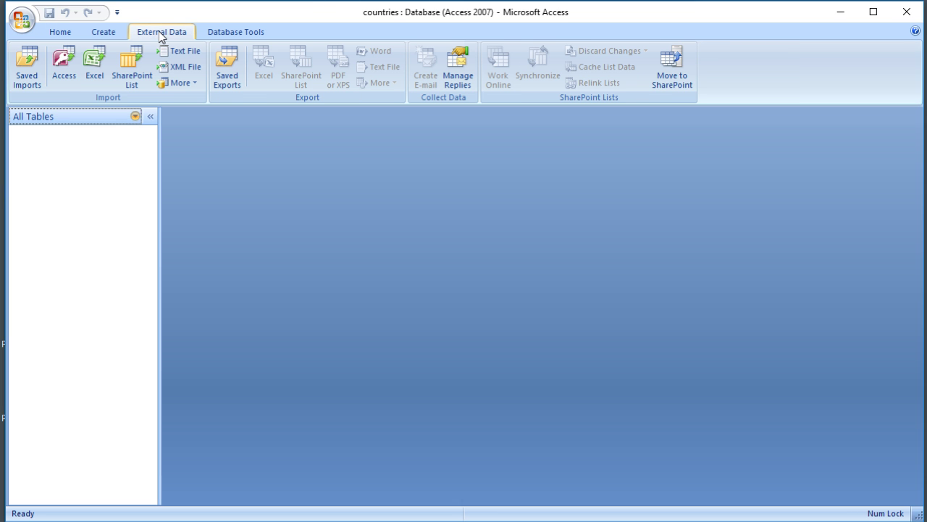
click(102, 69)
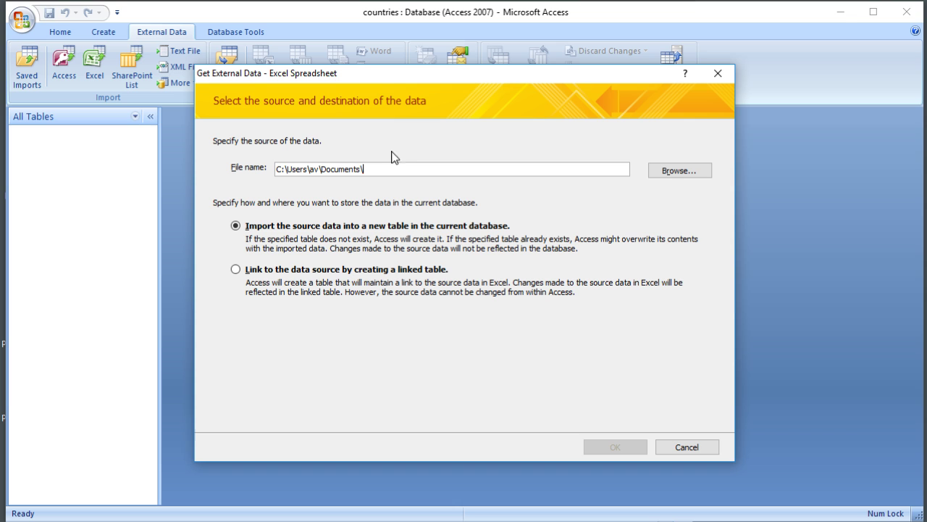
click(678, 172)
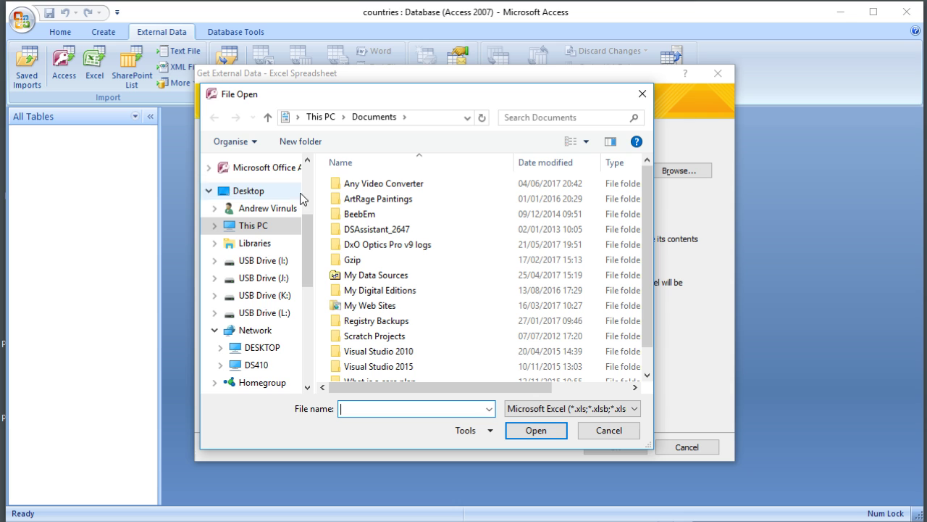
Pick countries.xls from Desktop\Databases and accept importing it into a new table
drag(308, 229, 307, 179)
click(265, 200)
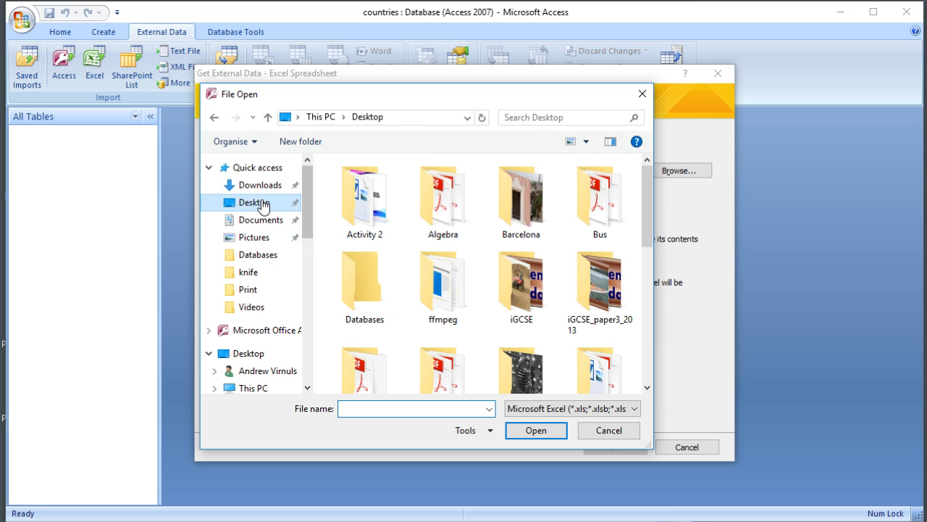
double_click(355, 305)
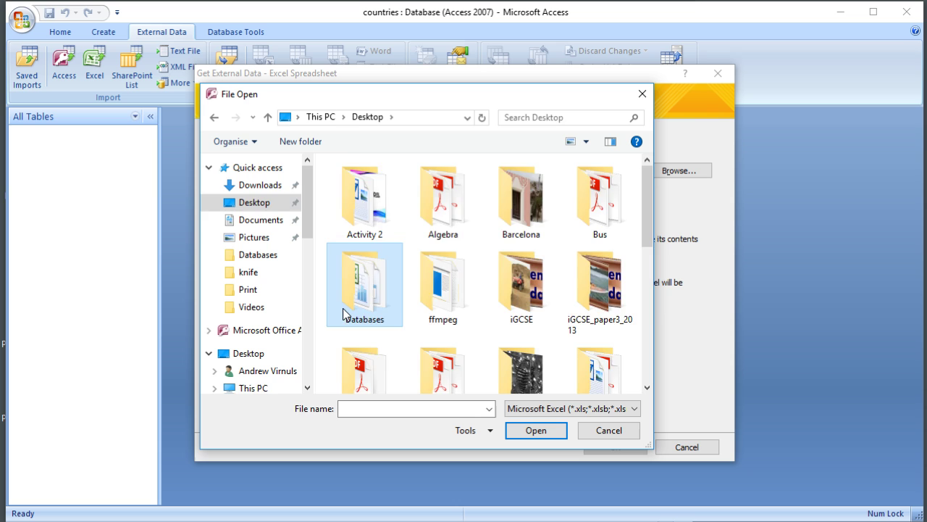
click(359, 190)
double_click(359, 190)
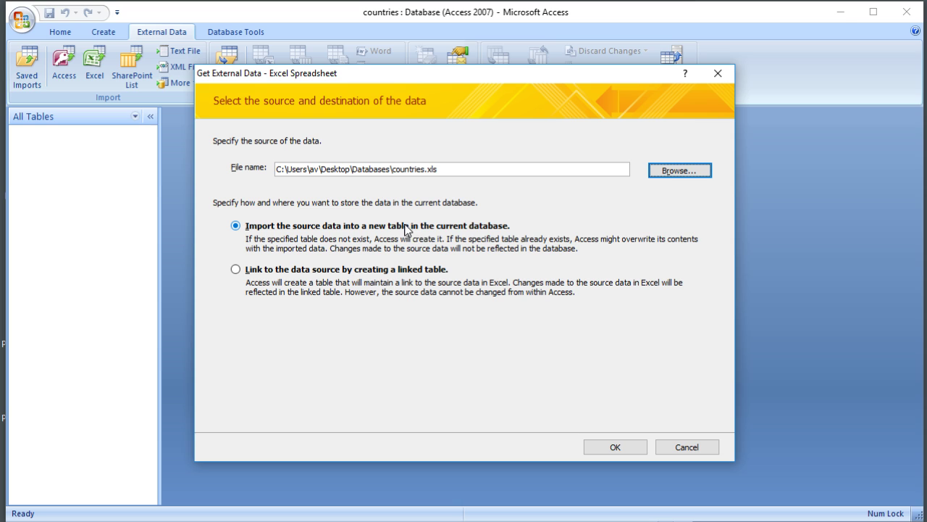
click(612, 450)
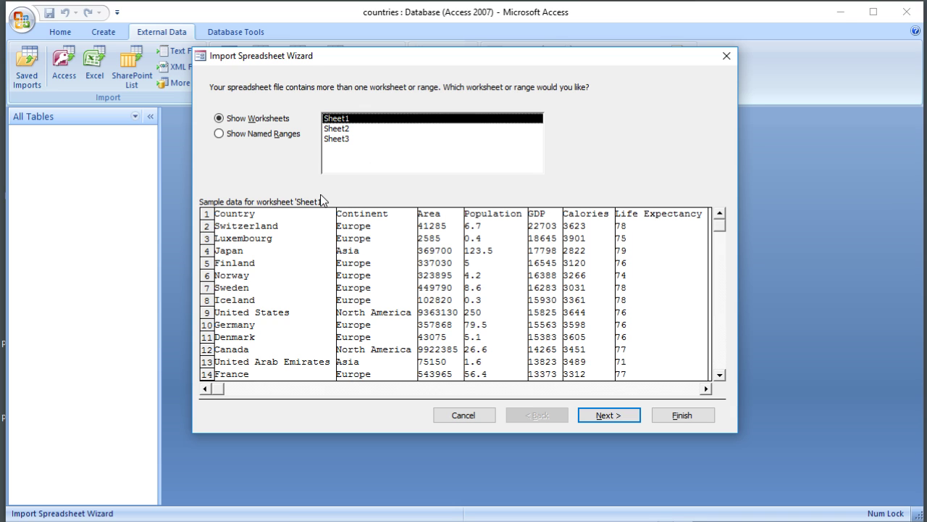
Keep Sheet1 as the worksheet and use the first row as column headings
click(621, 417)
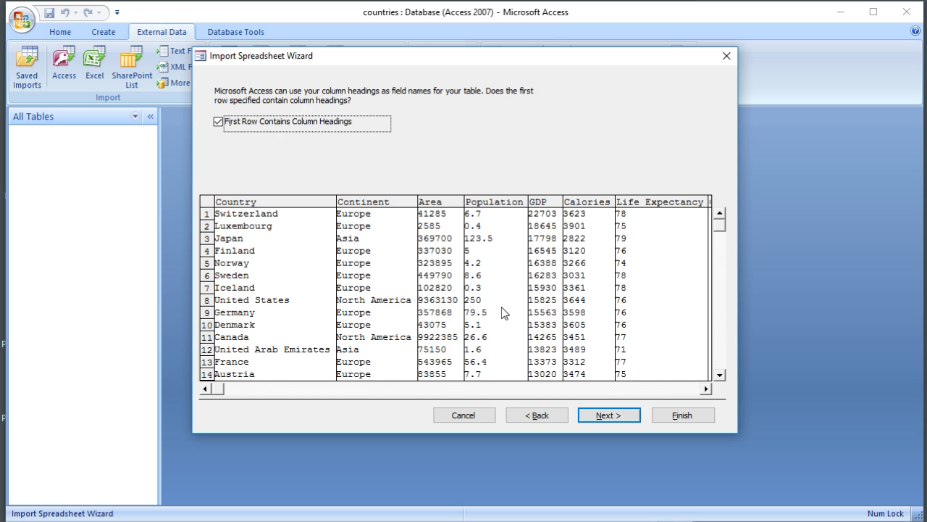
Advance to field options and review Continent and Area, showing Area's data type list
click(624, 415)
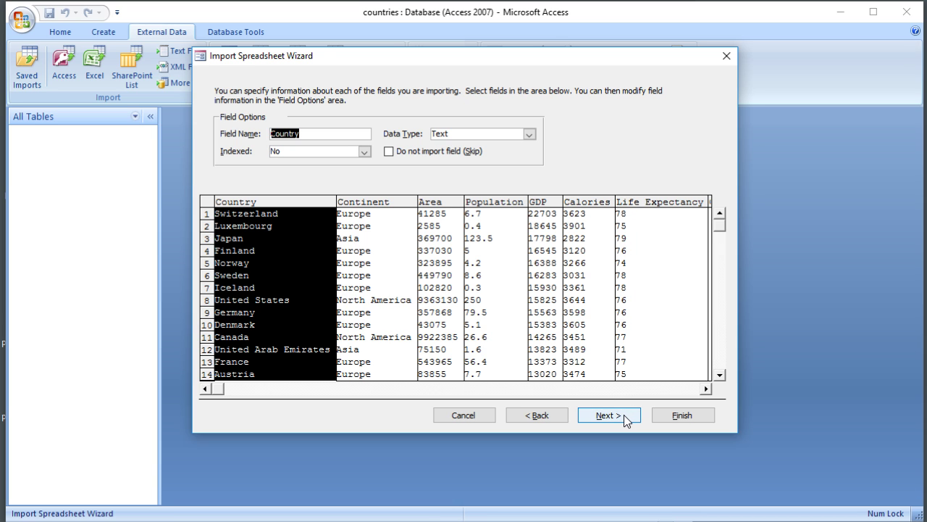
click(374, 203)
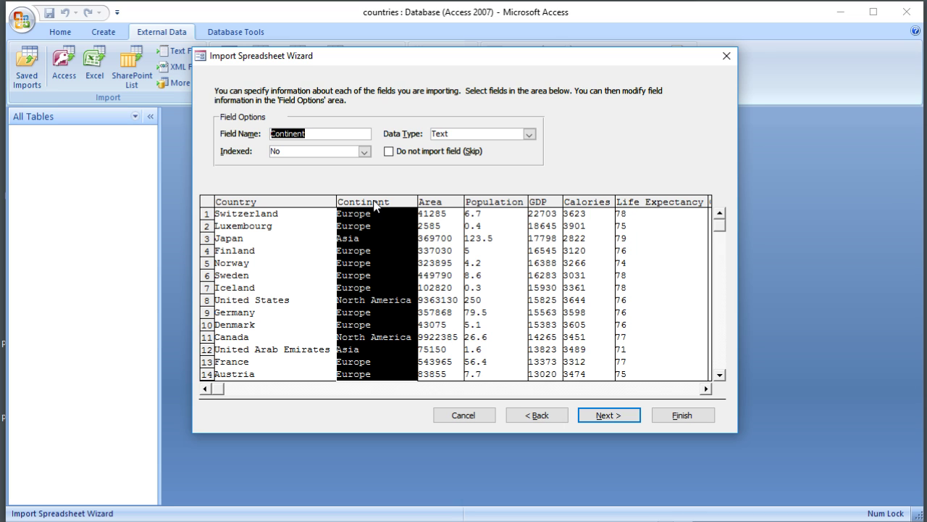
click(437, 203)
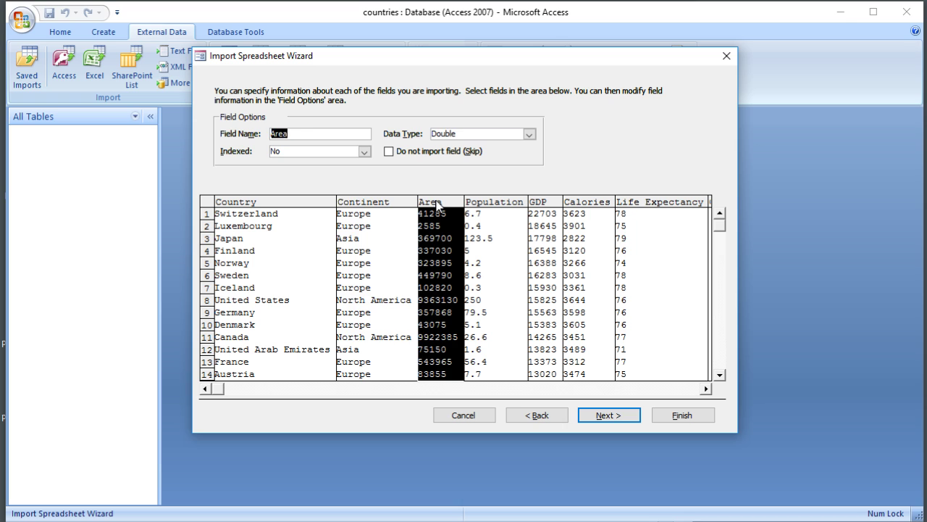
click(530, 135)
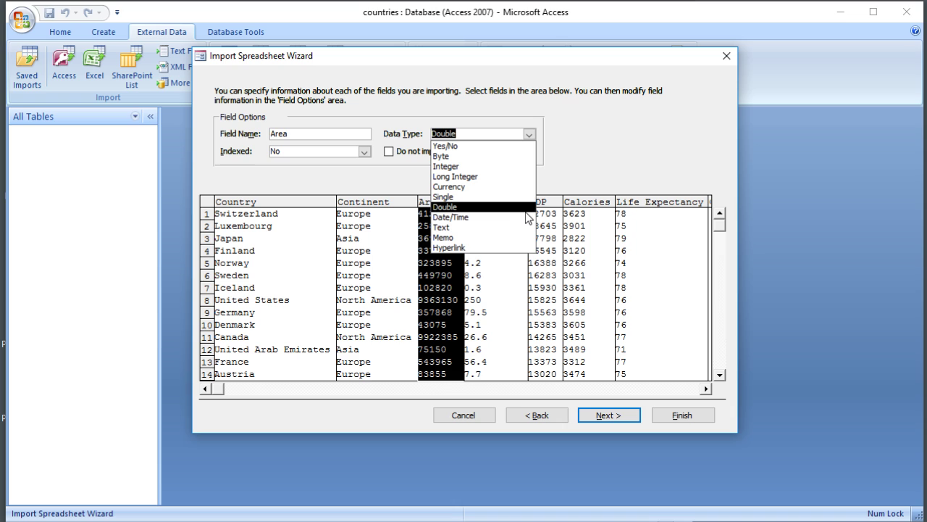
Set the Area and GDP fields to Long Integer, checking Population along the way
click(600, 148)
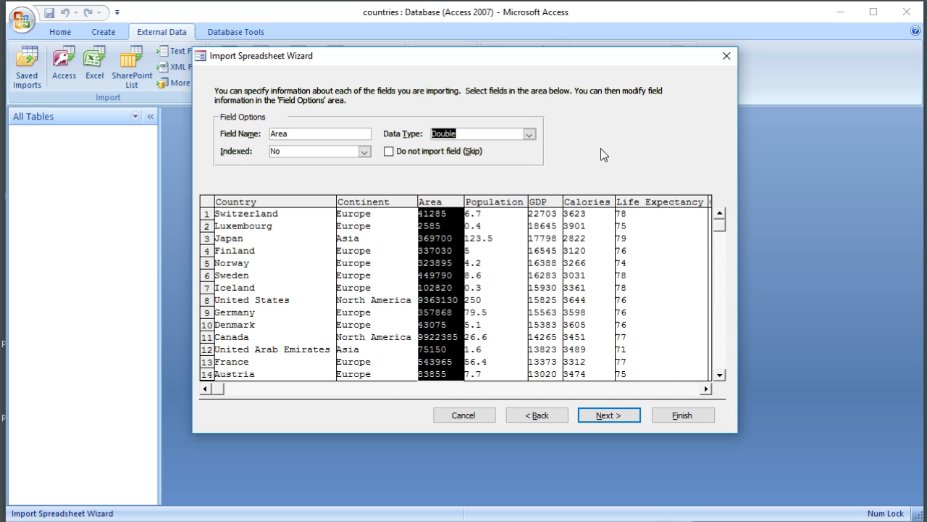
click(529, 134)
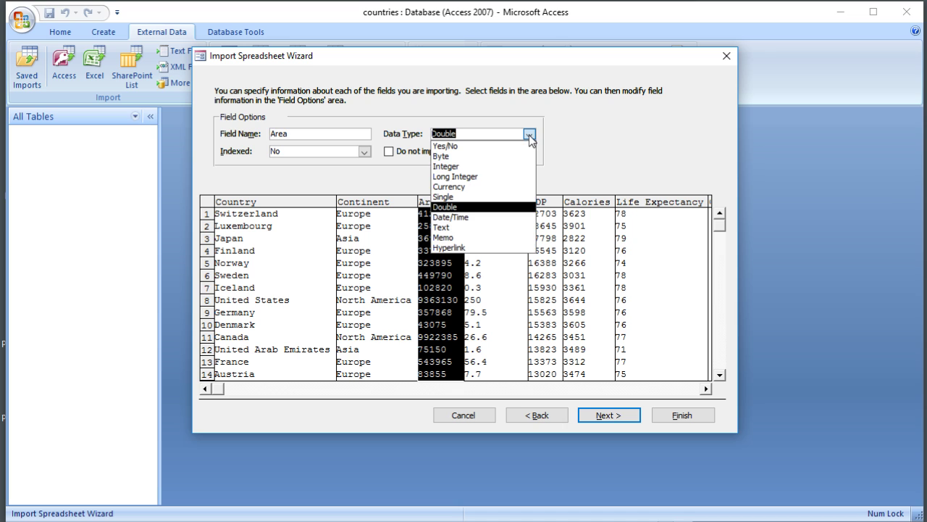
click(504, 176)
click(507, 210)
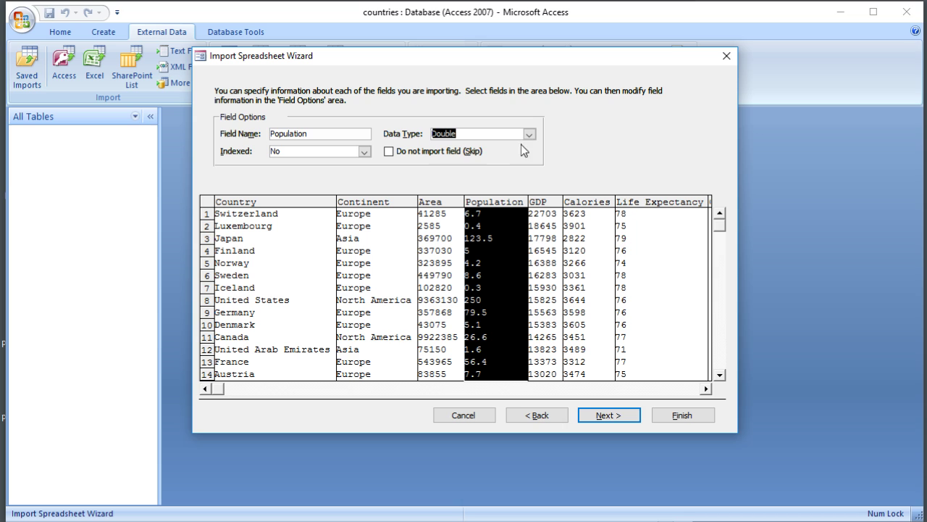
click(548, 205)
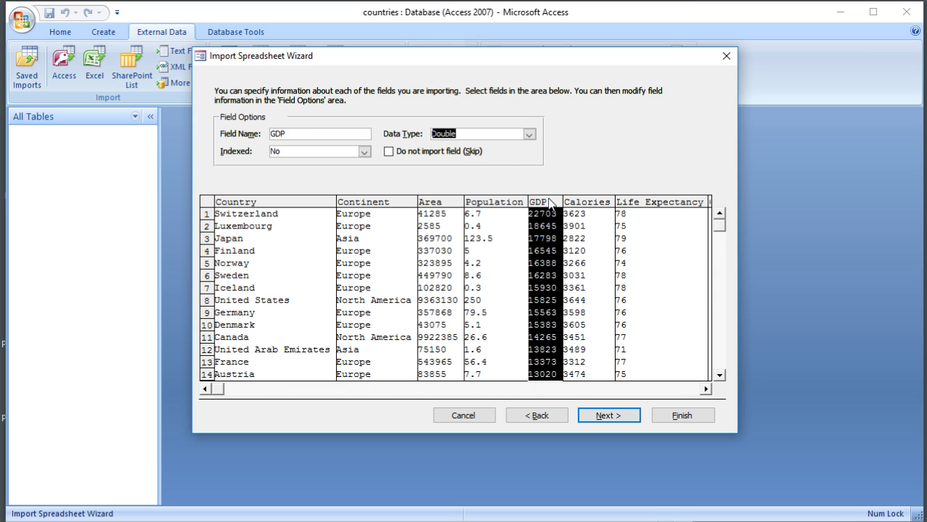
click(531, 135)
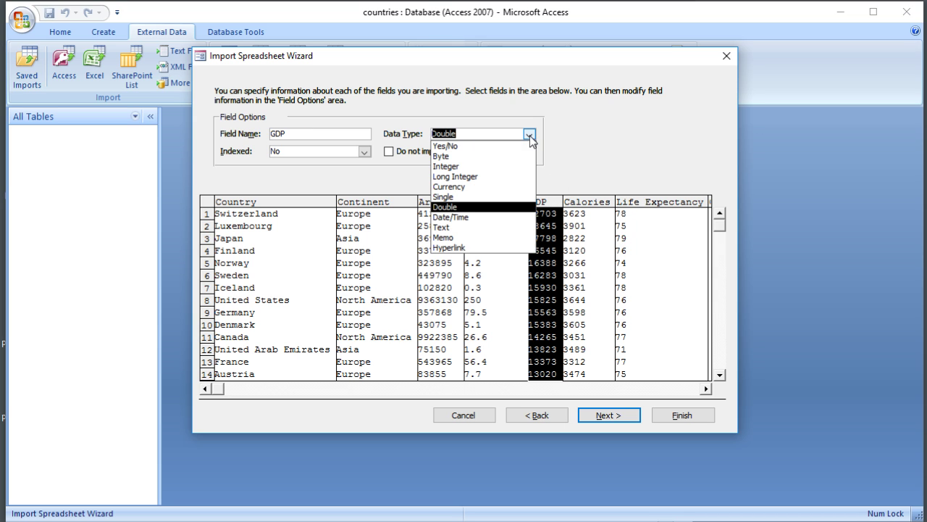
click(522, 173)
Set Calories to Long Integer and Life Expectancy to Integer
click(591, 196)
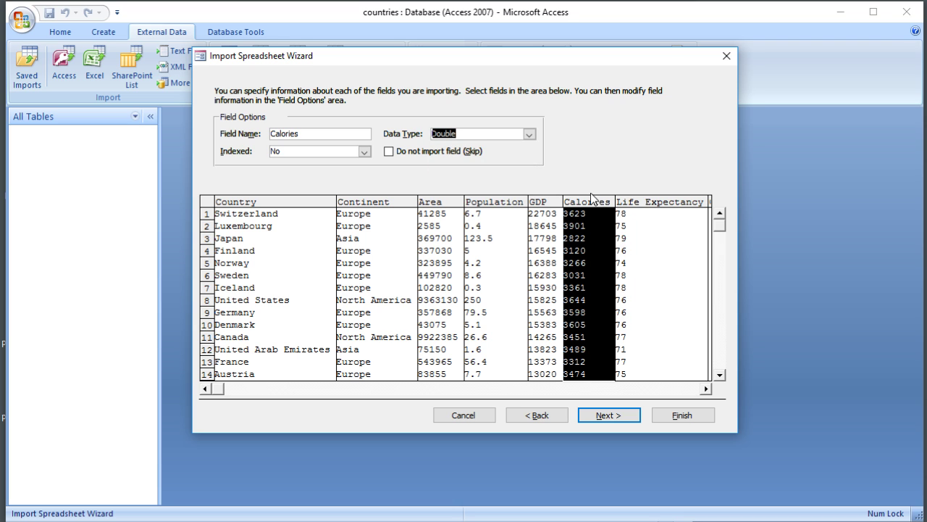
click(529, 136)
click(522, 174)
click(632, 202)
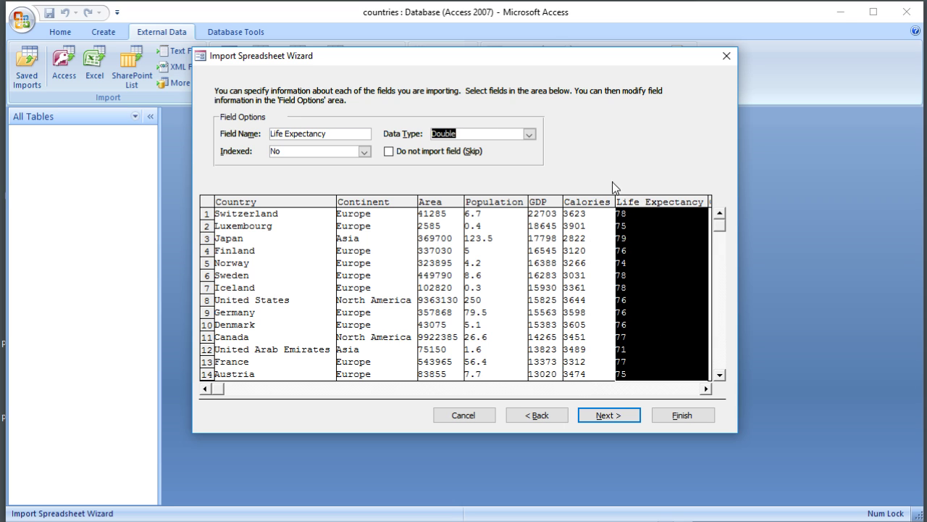
click(528, 134)
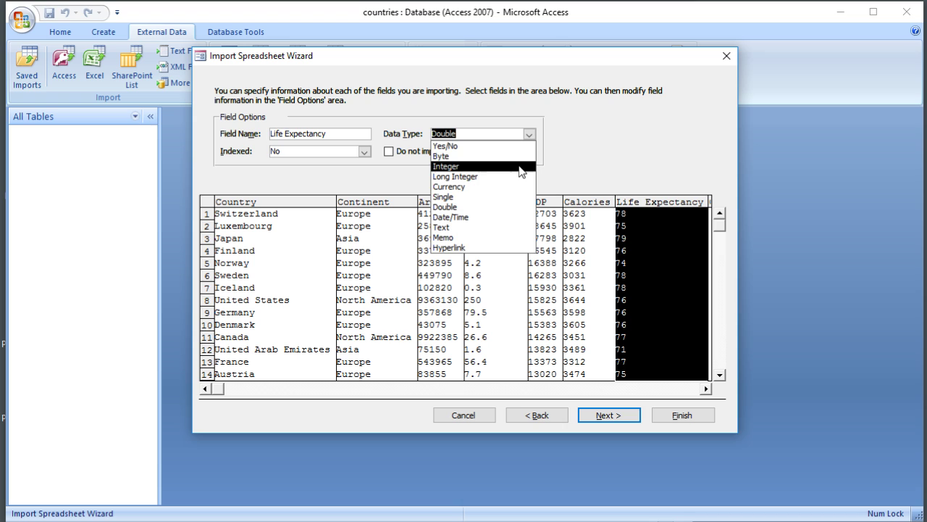
click(522, 167)
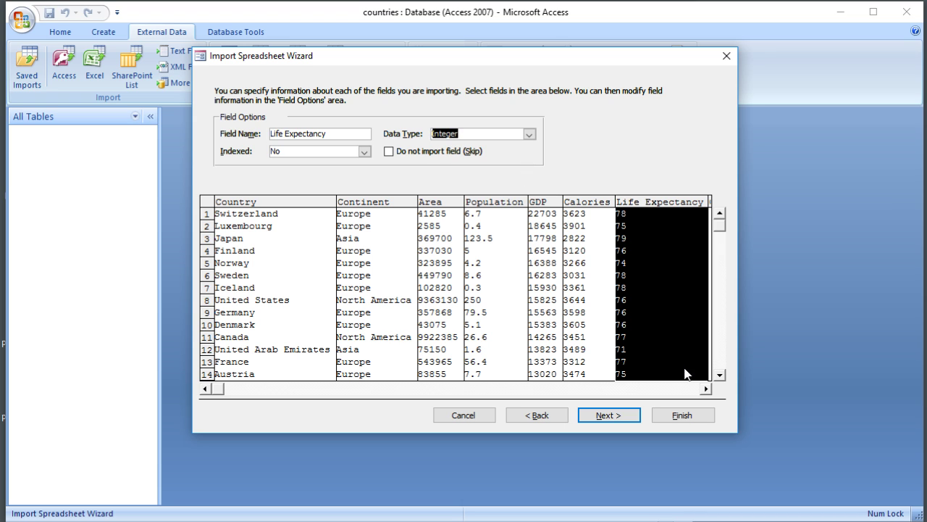
click(706, 389)
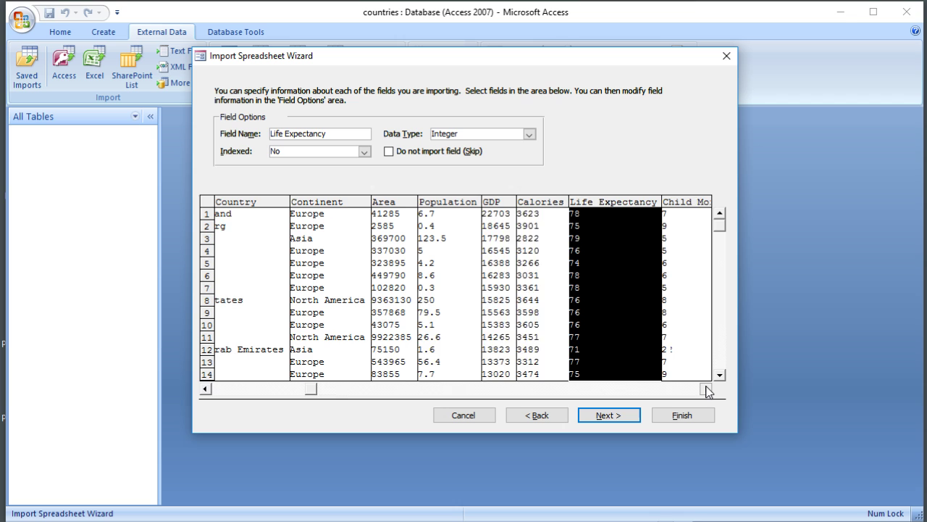
drag(706, 389, 706, 391)
Change Child Mortality's data type, then make People / Doctor Long Integer and Literacy Integer
click(496, 207)
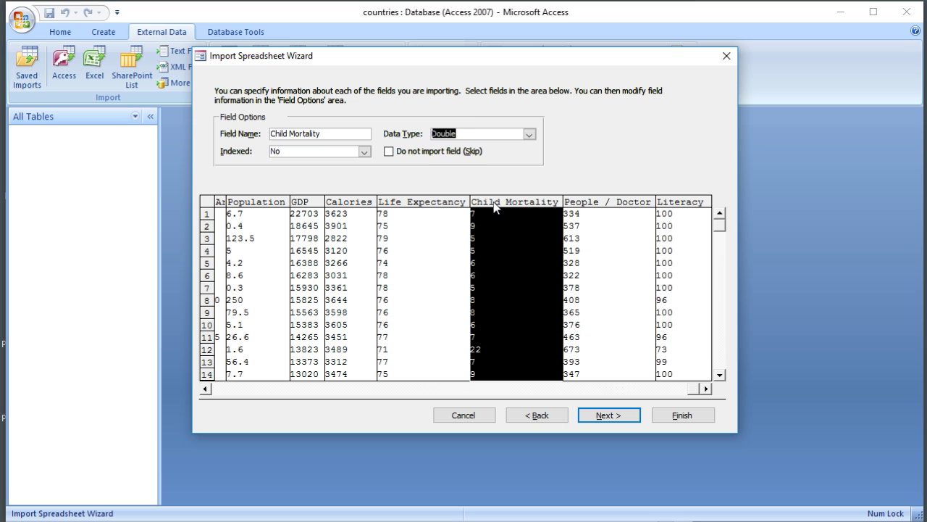
click(529, 133)
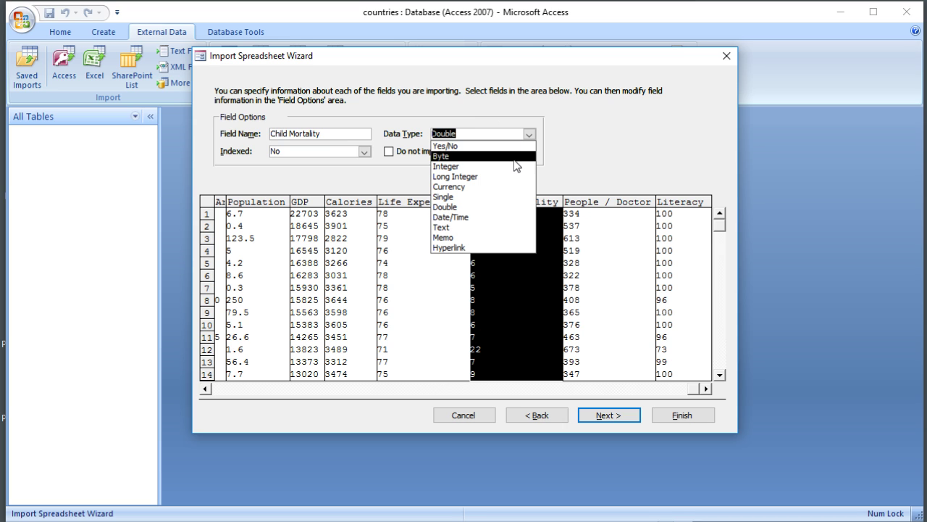
click(515, 166)
click(602, 203)
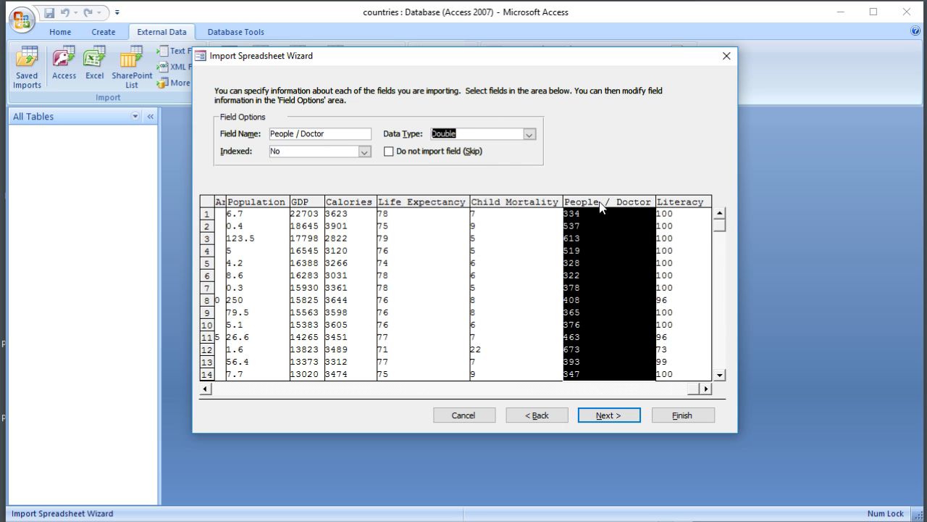
click(529, 133)
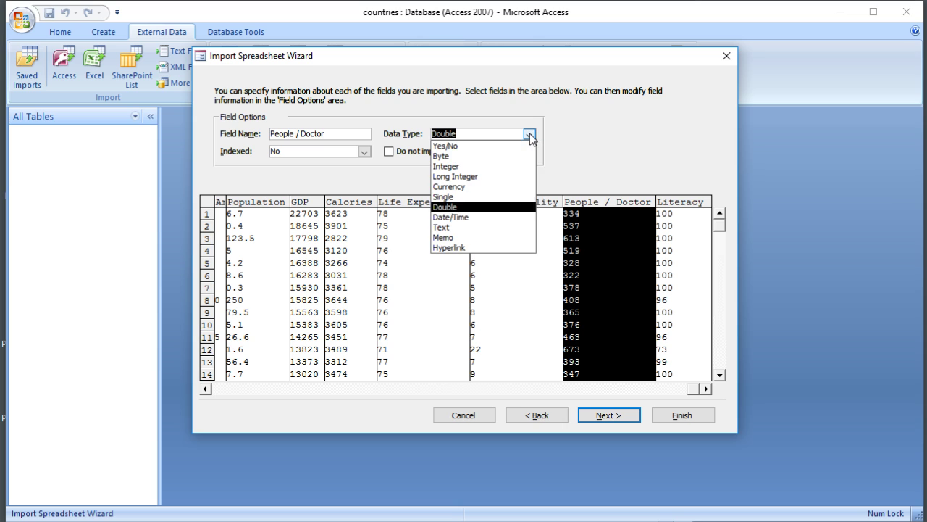
click(522, 176)
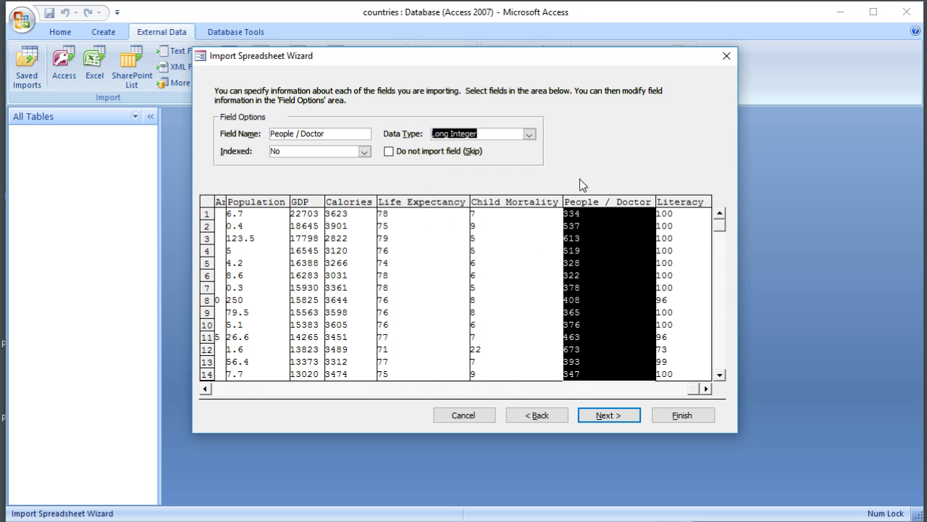
click(673, 206)
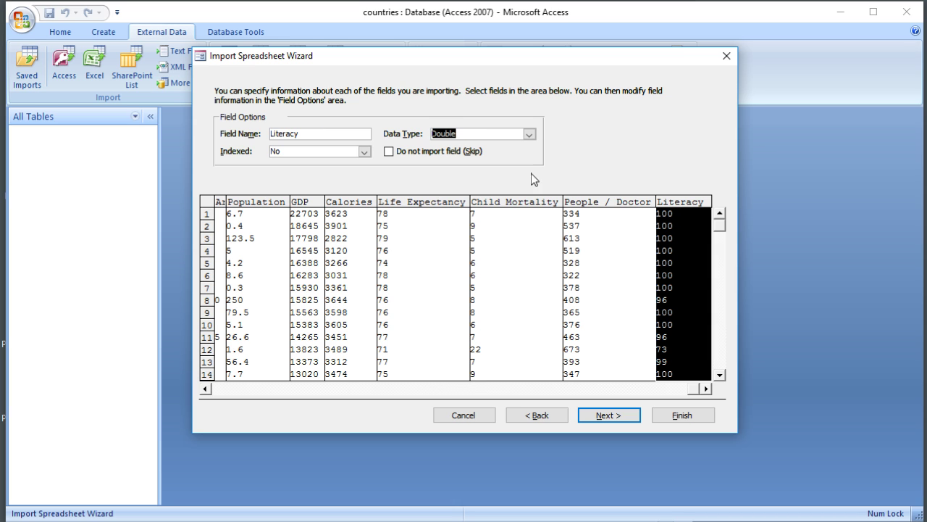
click(530, 134)
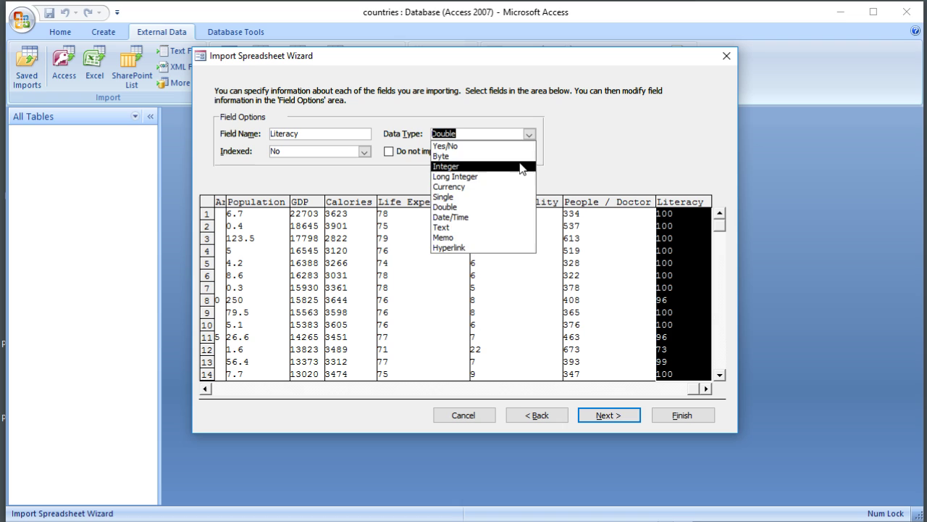
click(519, 162)
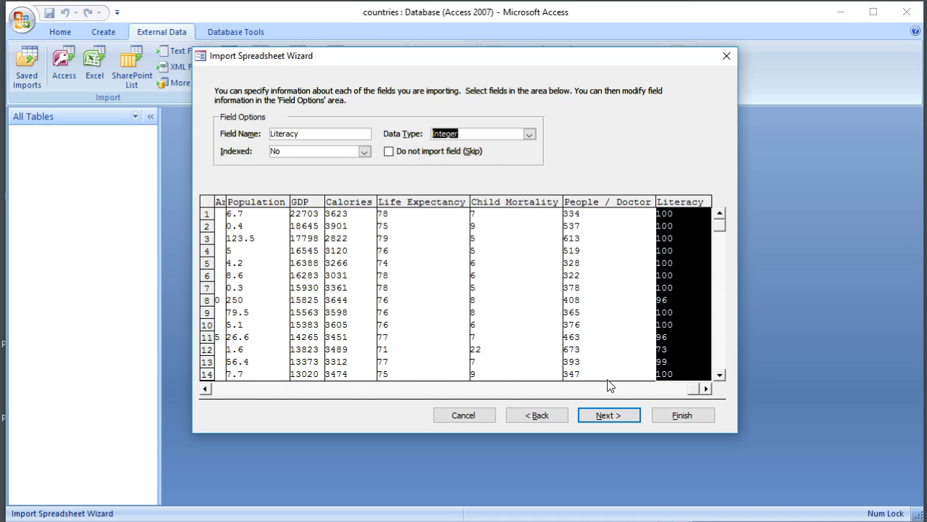
Choose Country as the table's own primary key and move to the final wizard step
click(626, 418)
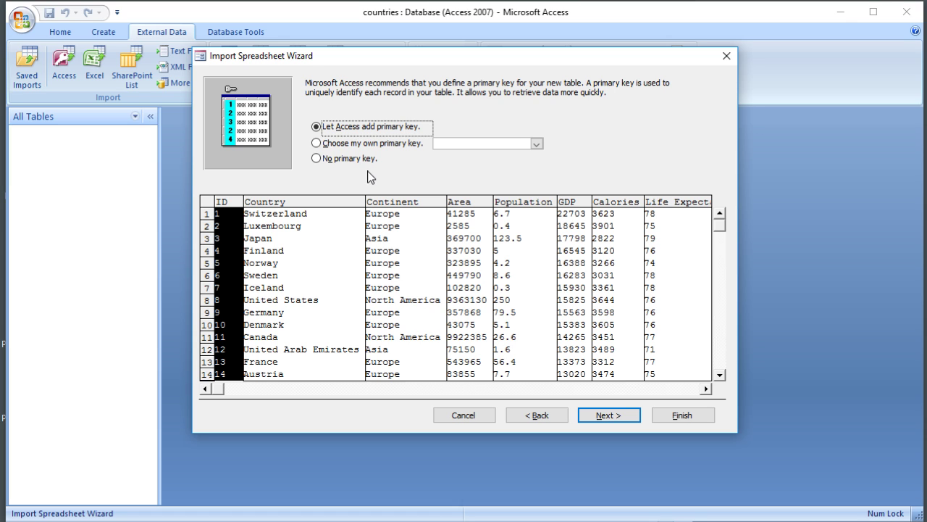
click(317, 142)
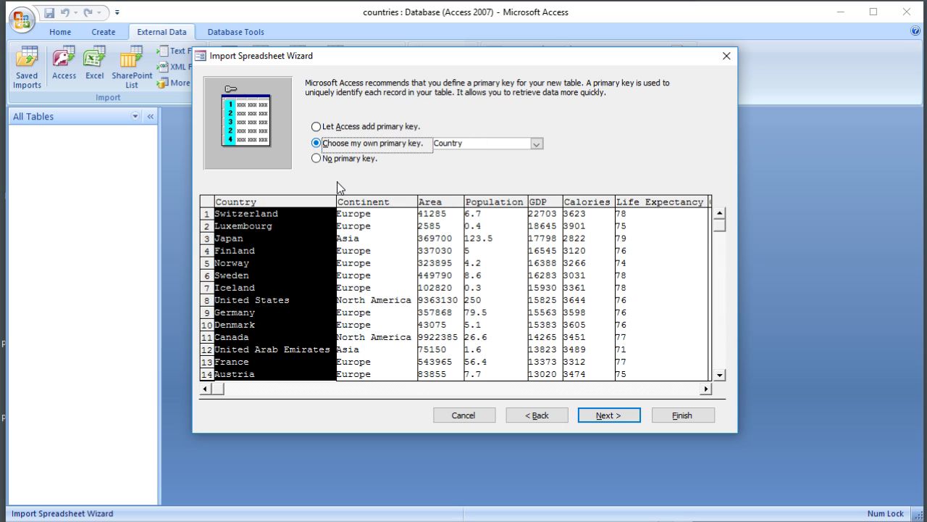
click(599, 423)
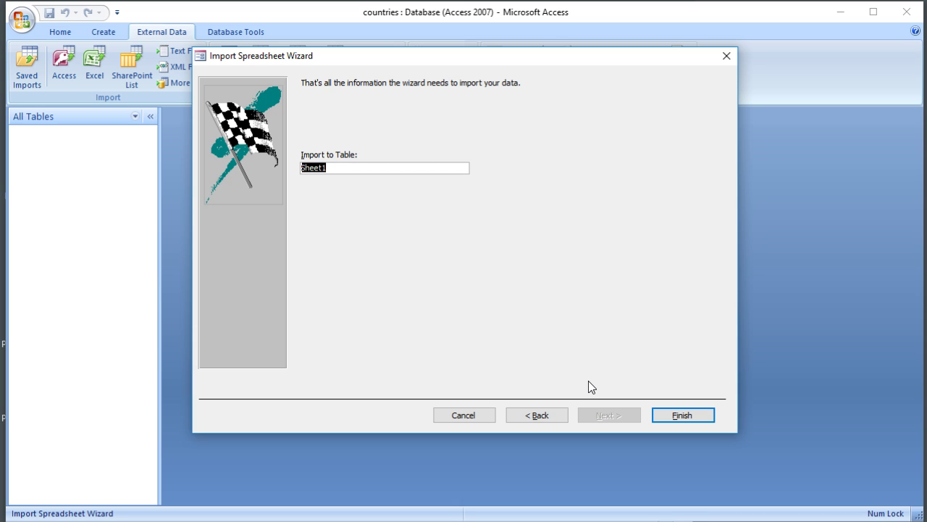
Name the table tbl_country, finish the import, and dismiss the Null-value warning
text(tbl_country)
click(681, 416)
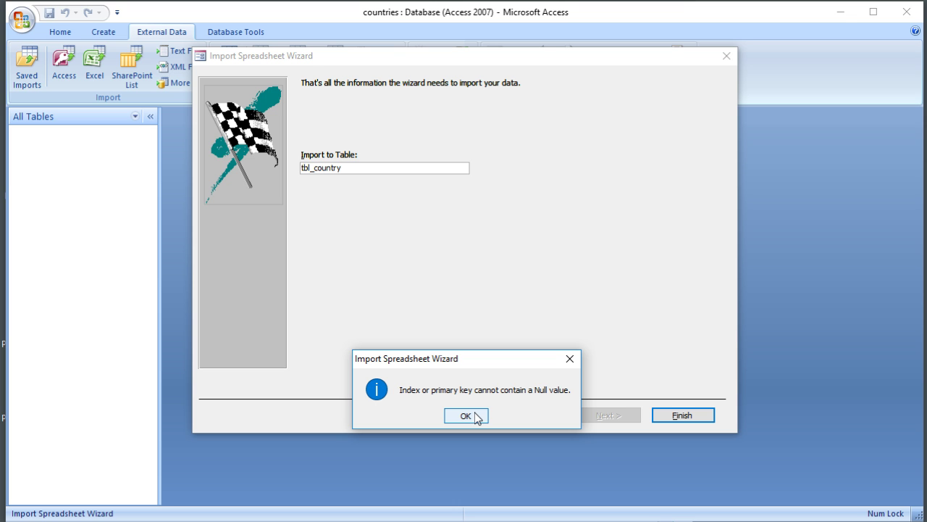
click(465, 416)
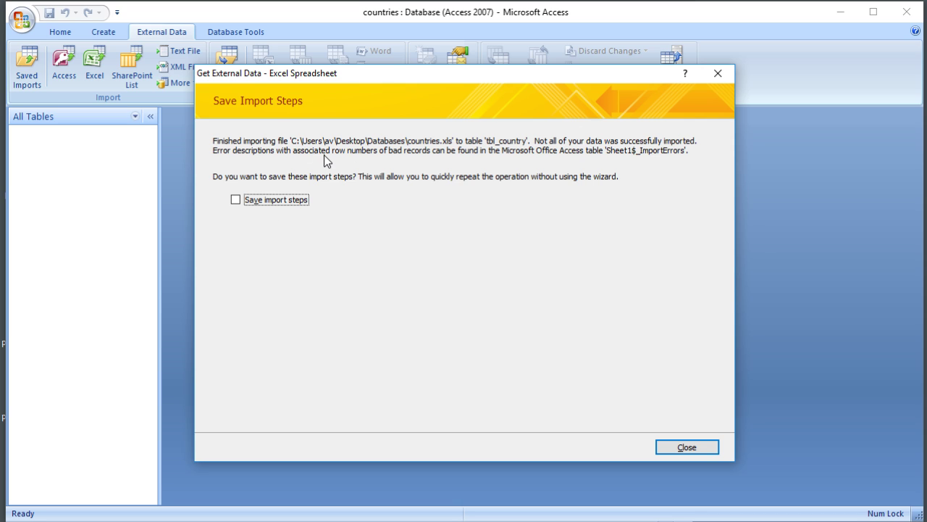
Close the import summary and review the failed row in Sheet1$_ImportErrors
click(674, 449)
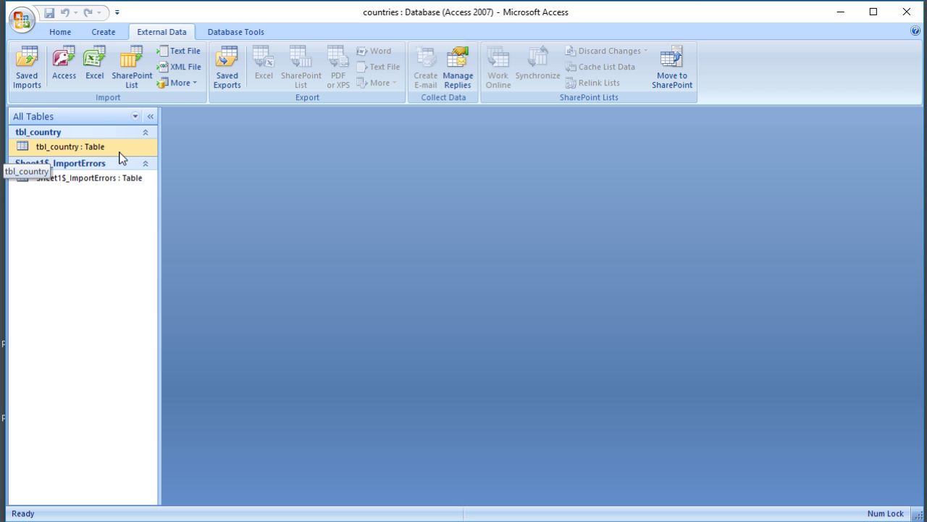
double_click(80, 180)
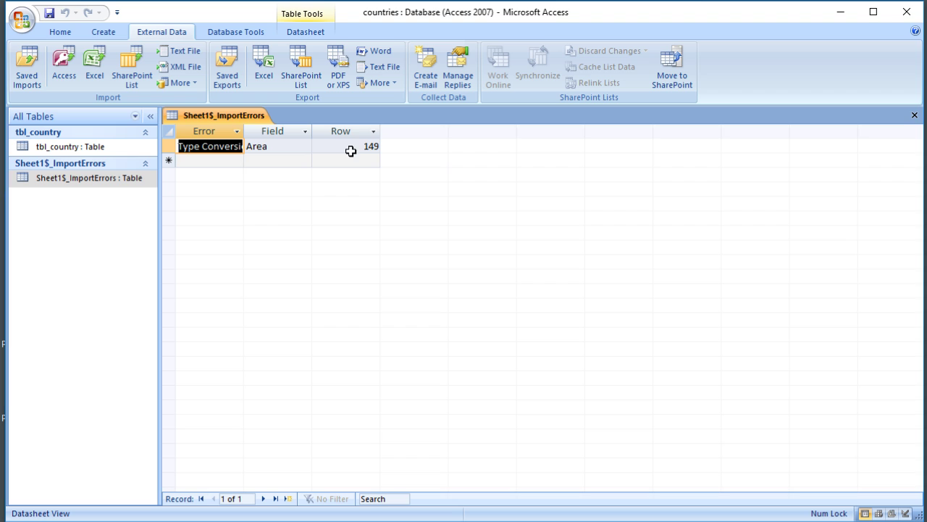
click(351, 151)
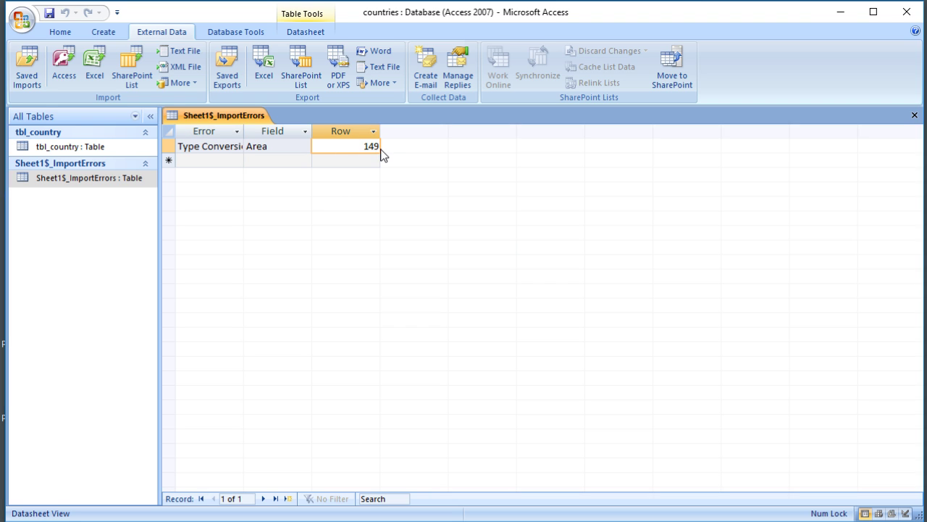
click(364, 147)
click(914, 115)
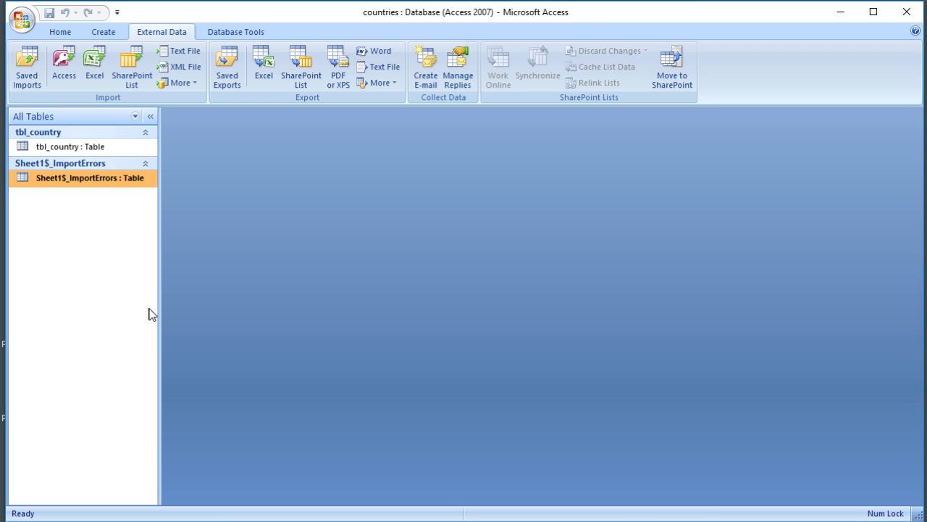
Delete the Sheet1$_ImportErrors table and open tbl_country as a datasheet
key(Delete)
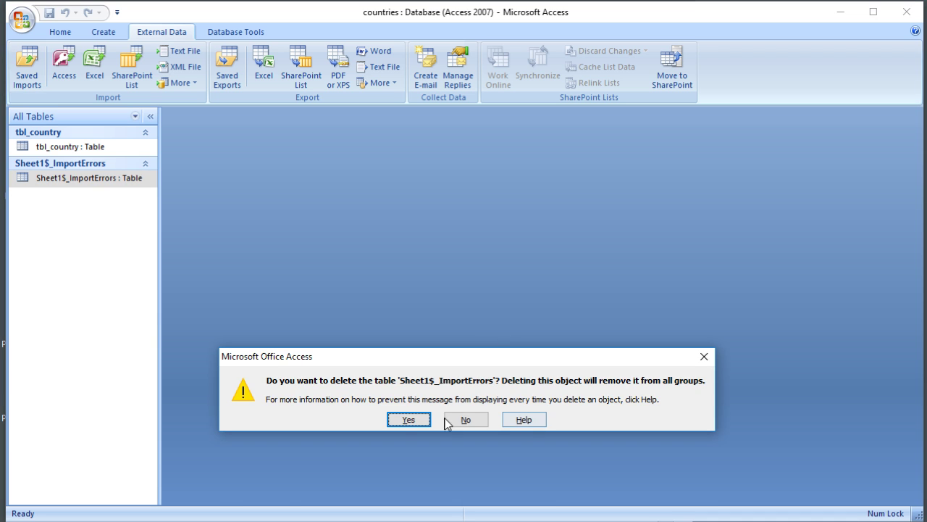
click(408, 419)
double_click(89, 147)
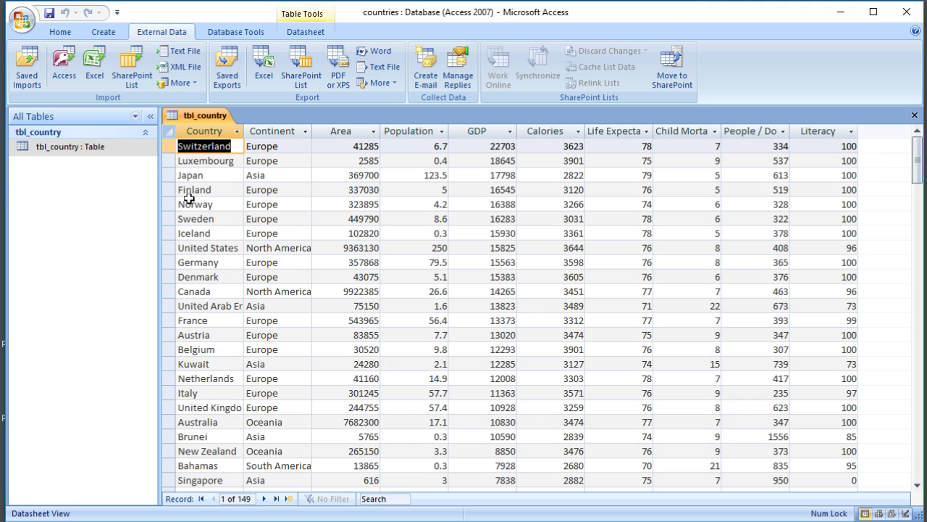
Jump to the last record of tbl_country, exposing the blank rows and 'Countries Sho' summary row
click(202, 163)
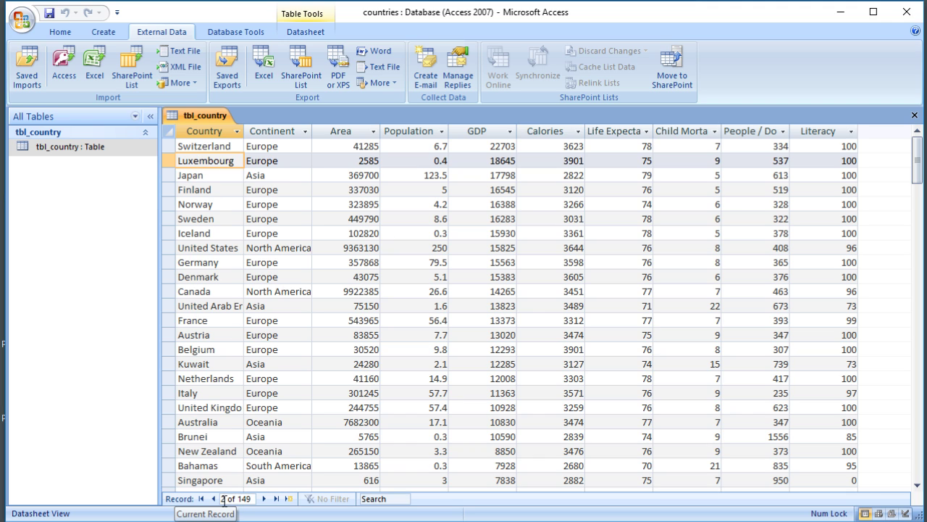
click(277, 498)
scroll(282, 372, down, 2)
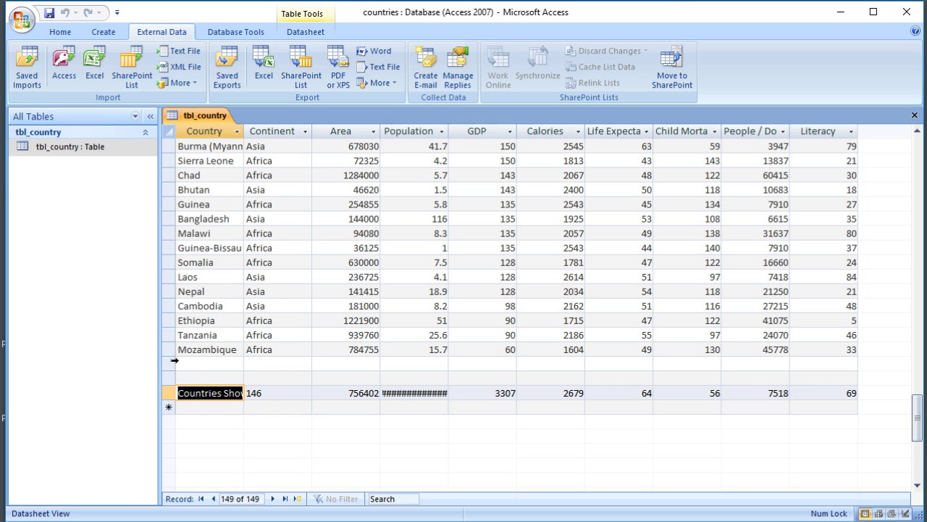
Delete the two blank records and the summary row, then return to the top of the table
drag(169, 364, 171, 392)
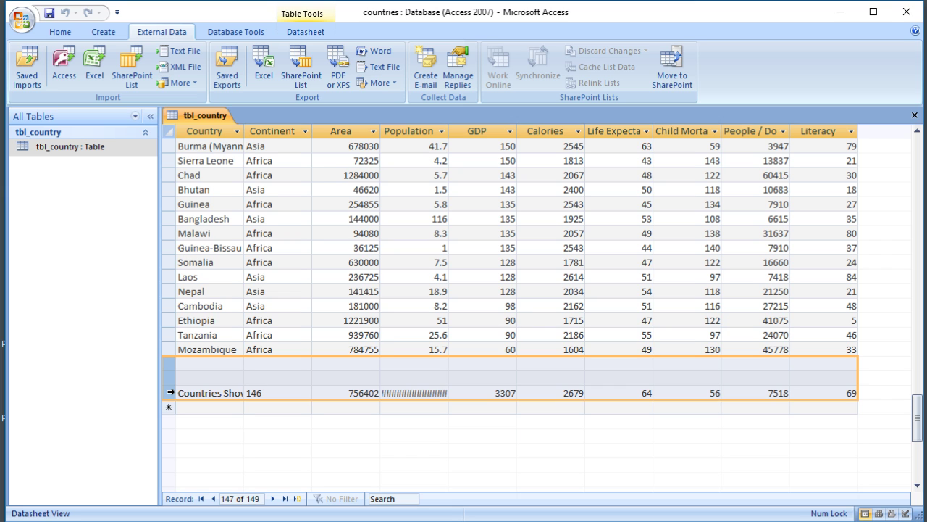
key(Delete)
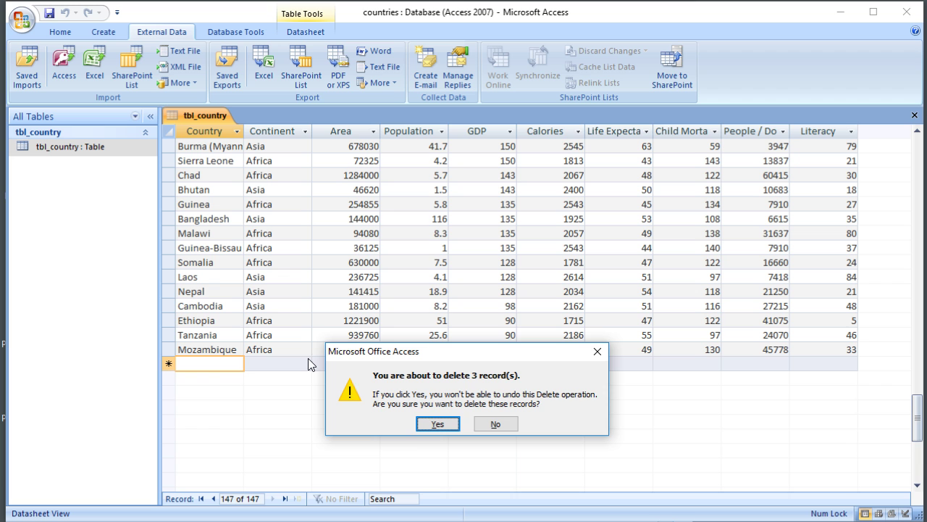
click(432, 424)
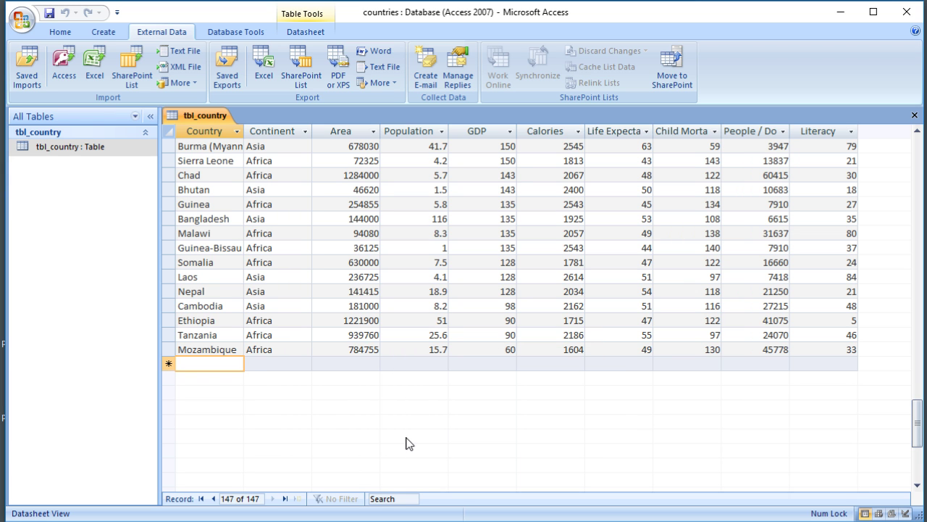
scroll(406, 437, up, 8)
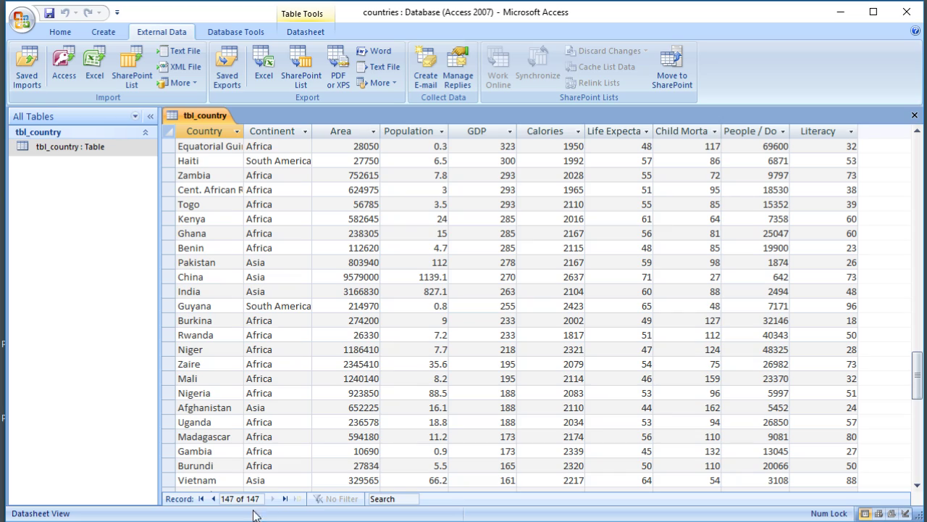
scroll(258, 440, up, 20)
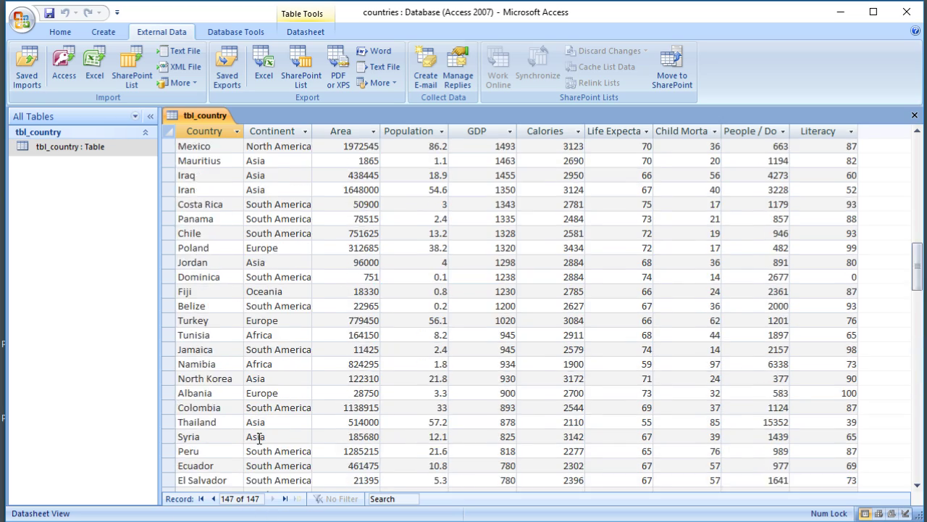